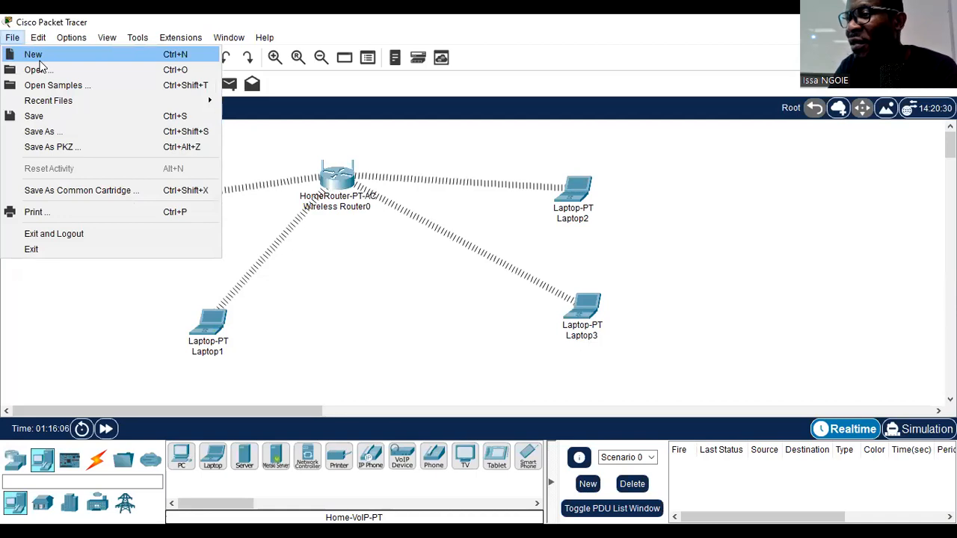
- Start a new blank network and place four laptops in the workspace, two on each side
left_click(542, 293)
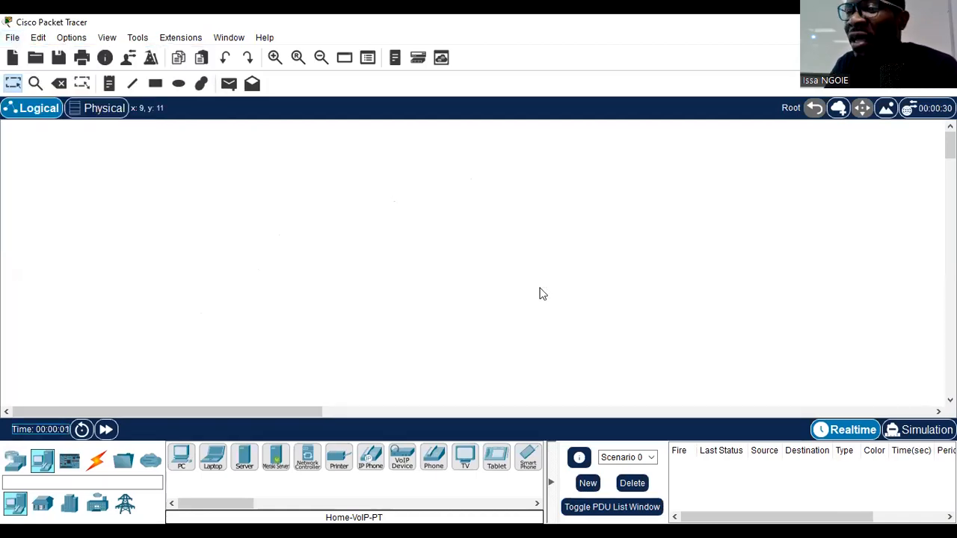
left_click_drag(209, 463, 197, 219)
left_click_drag(212, 458, 173, 309)
left_click_drag(212, 457, 556, 196)
left_click_drag(212, 457, 543, 315)
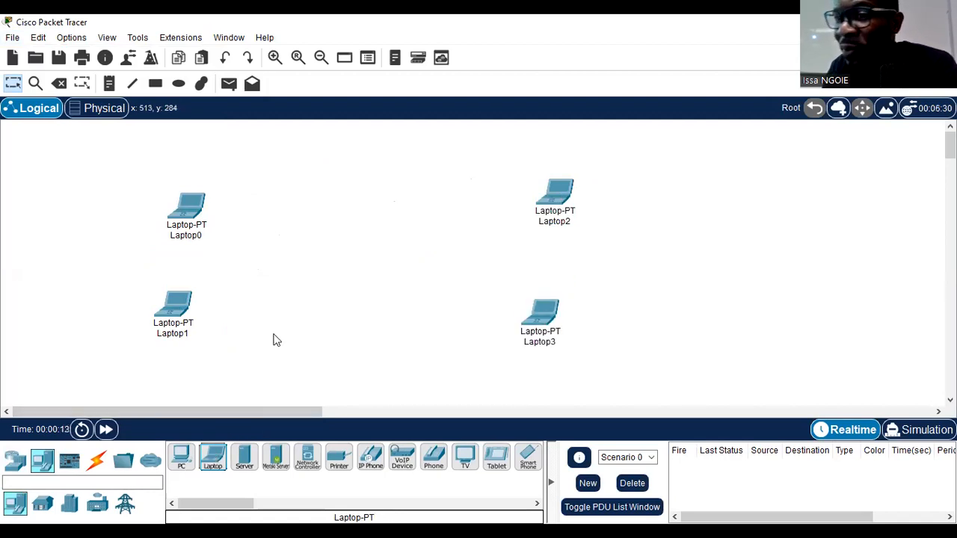
- Place a WRT300N wireless router between the four laptops and open Laptop0's device window
left_click(11, 467)
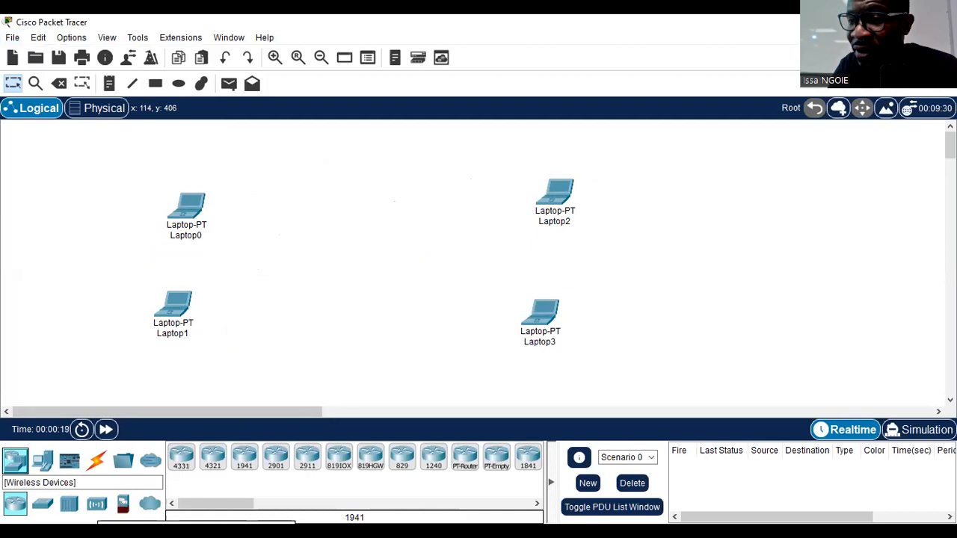
left_click(97, 503)
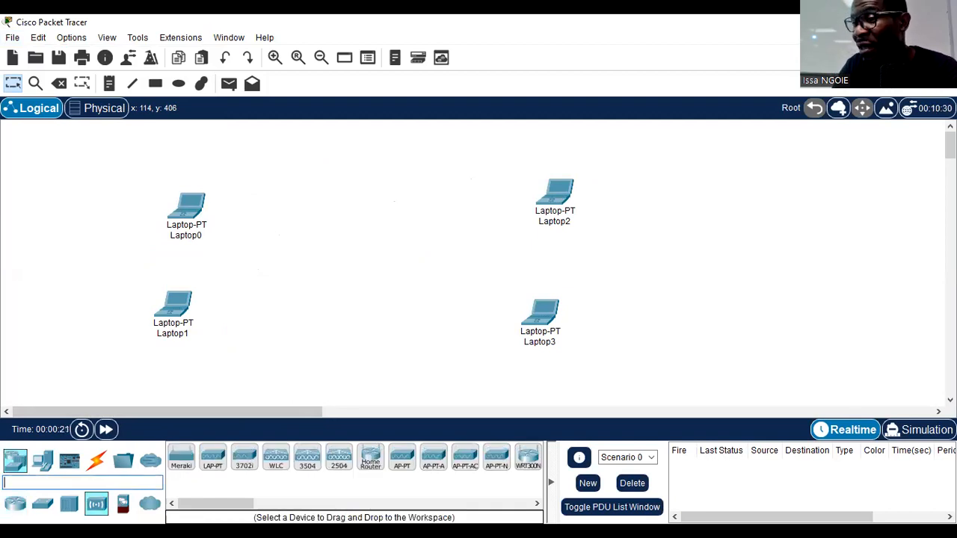
left_click_drag(199, 500, 236, 508)
left_click_drag(347, 456, 354, 260)
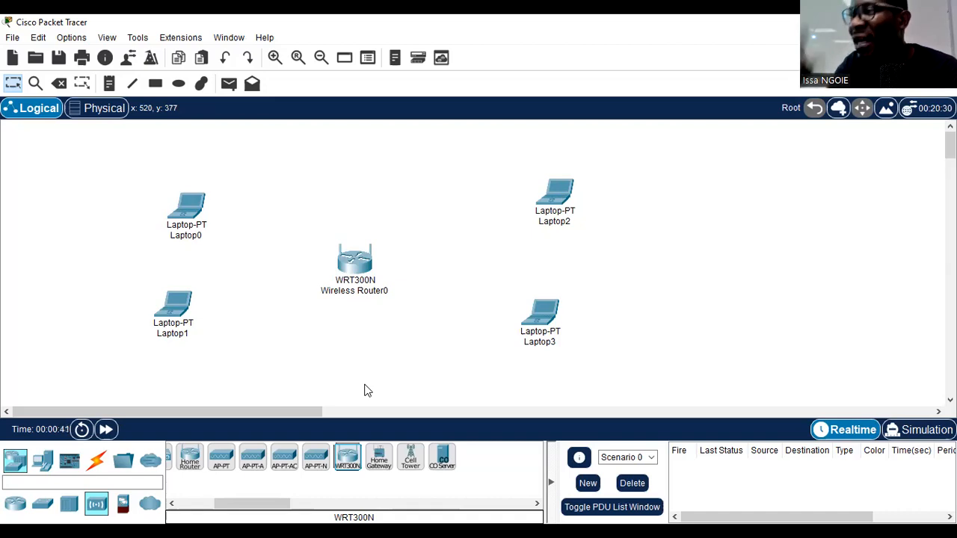
left_click(192, 209)
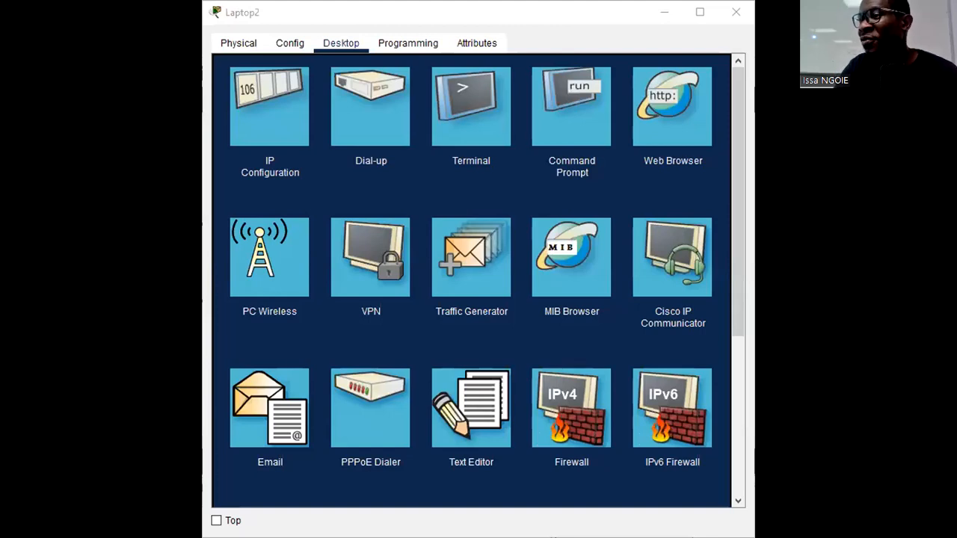
- Open the Command Prompt on Laptop2, enter IPCONFIG at the prompt and widen the device window
left_click(571, 107)
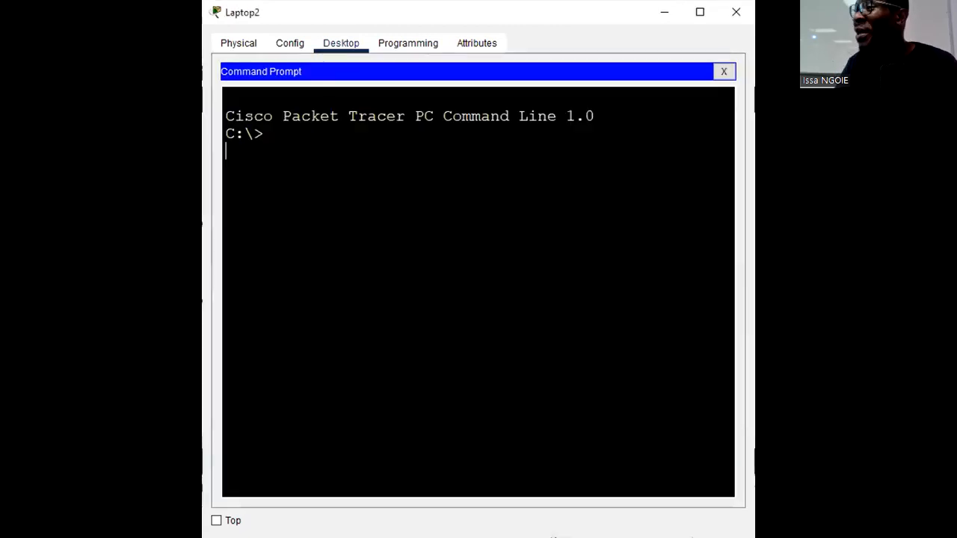
left_click(273, 133)
type("IPCONFIG")
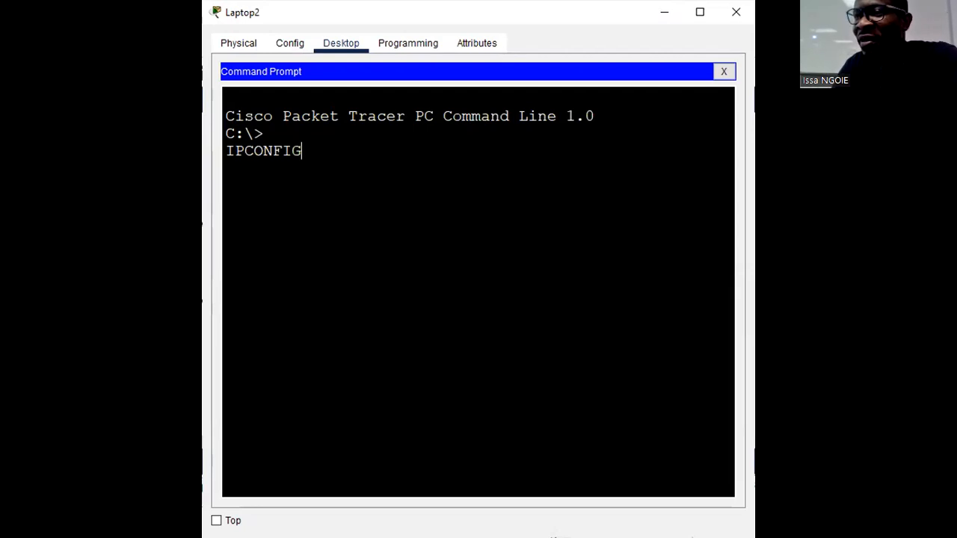
left_click_drag(755, 270, 846, 269)
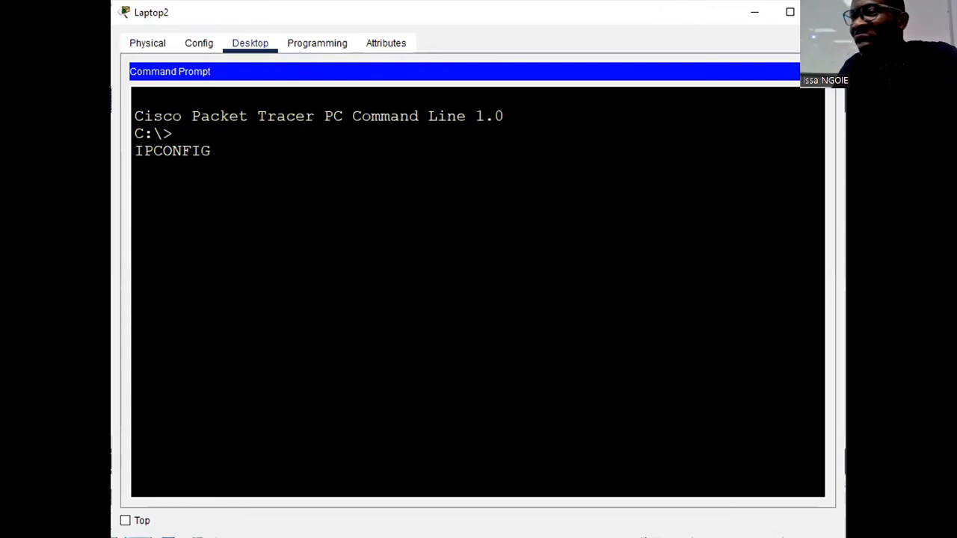
left_click_drag(846, 269, 921, 269)
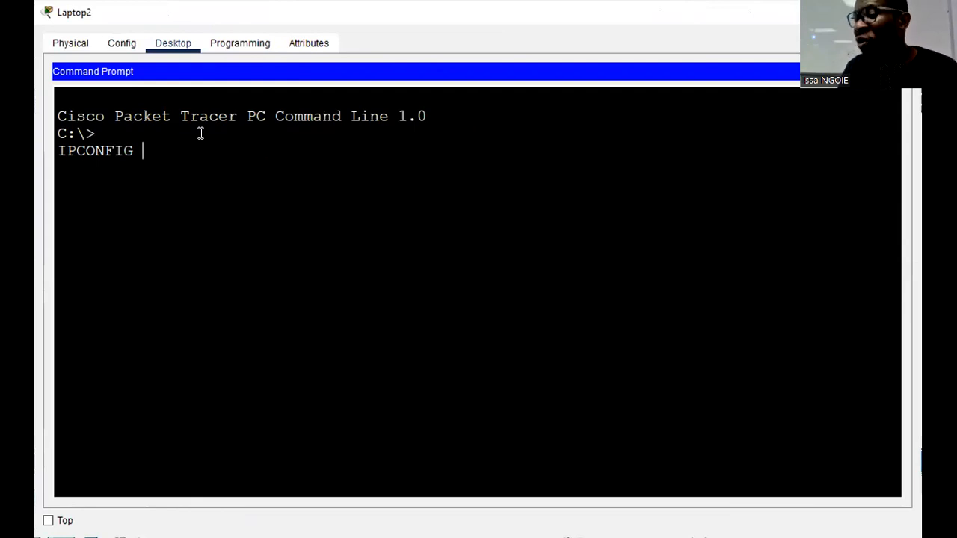
type("/ALL")
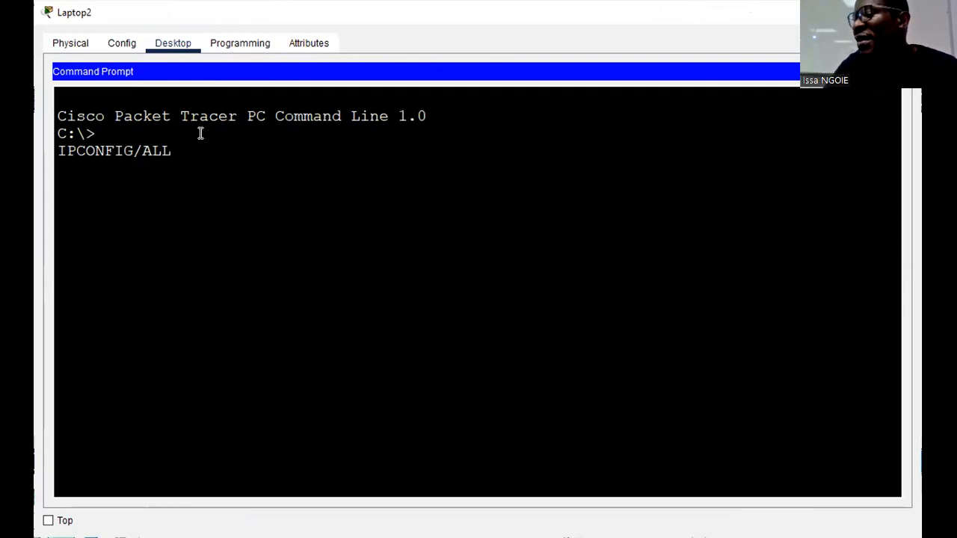
key("BackSpace")
key("BackSpace")
key("BackSpace")
key("BackSpace")
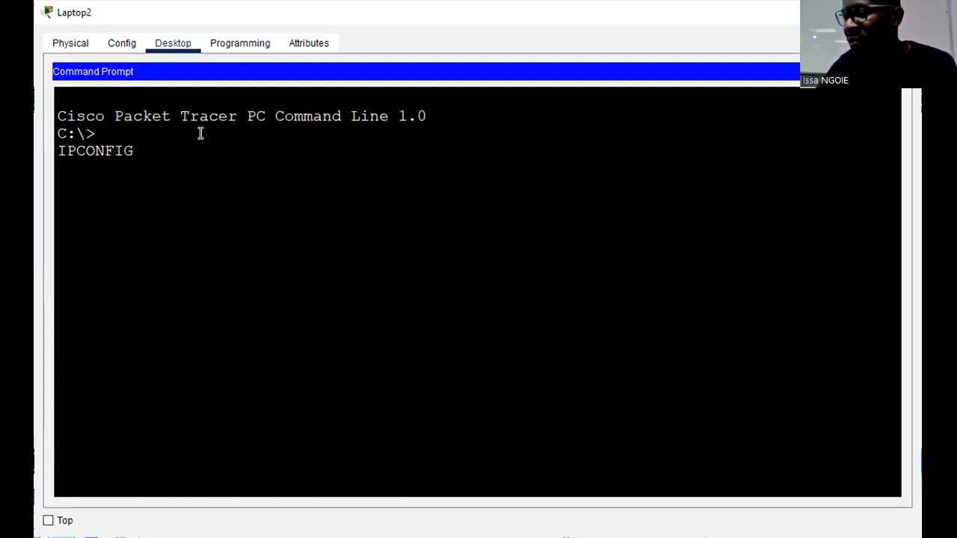
- Run the entered IPCONFIG command and examine the default gateway of the Wireless0 connection
key("Return")
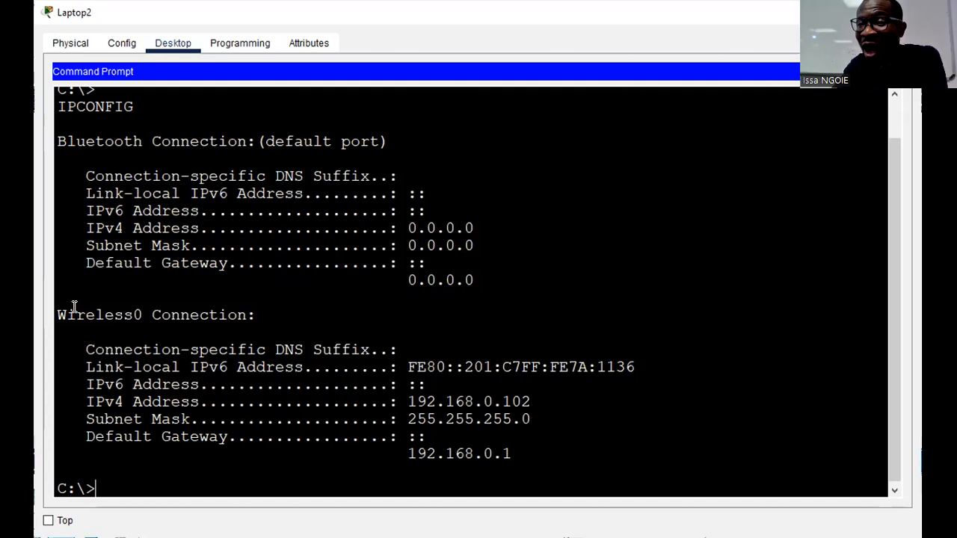
left_click_drag(58, 314, 262, 314)
left_click(265, 315)
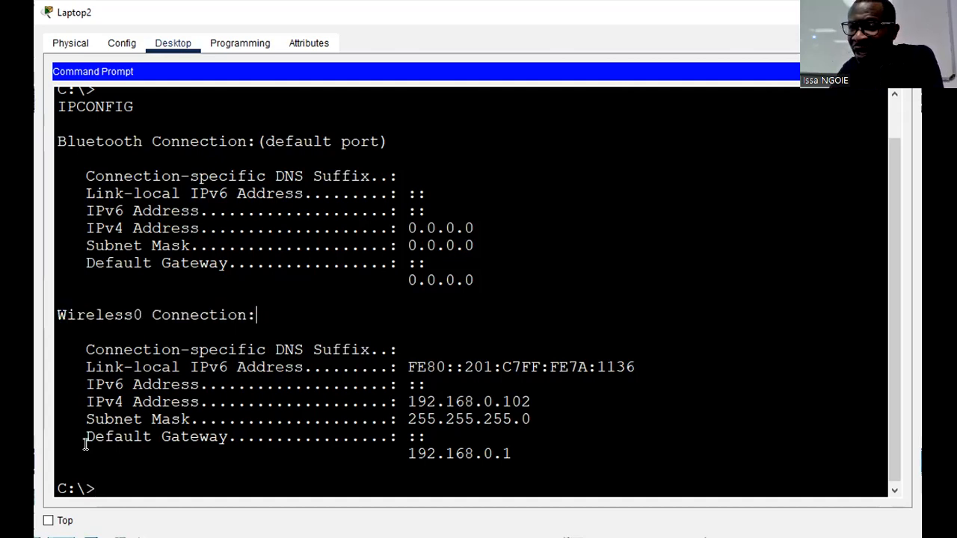
left_click_drag(86, 437, 226, 439)
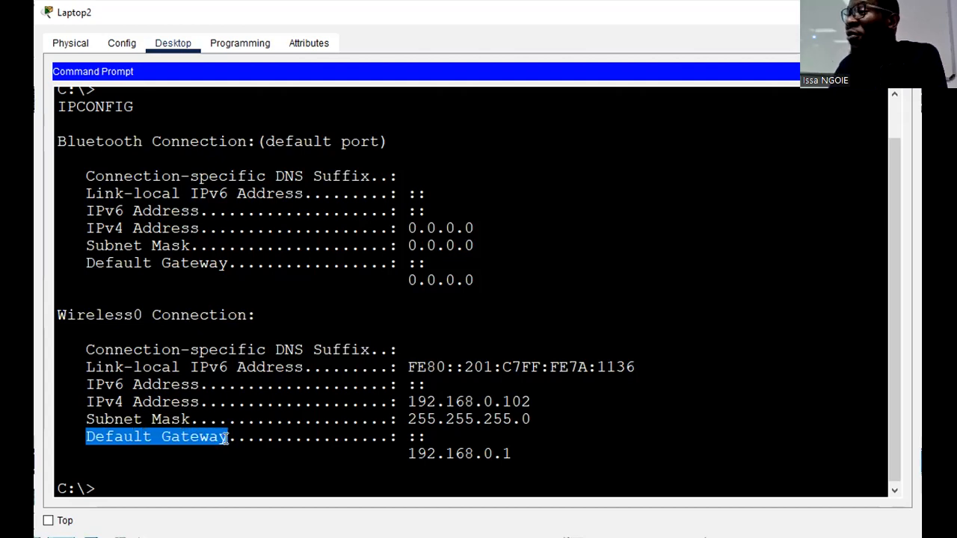
left_click_drag(523, 454, 409, 454)
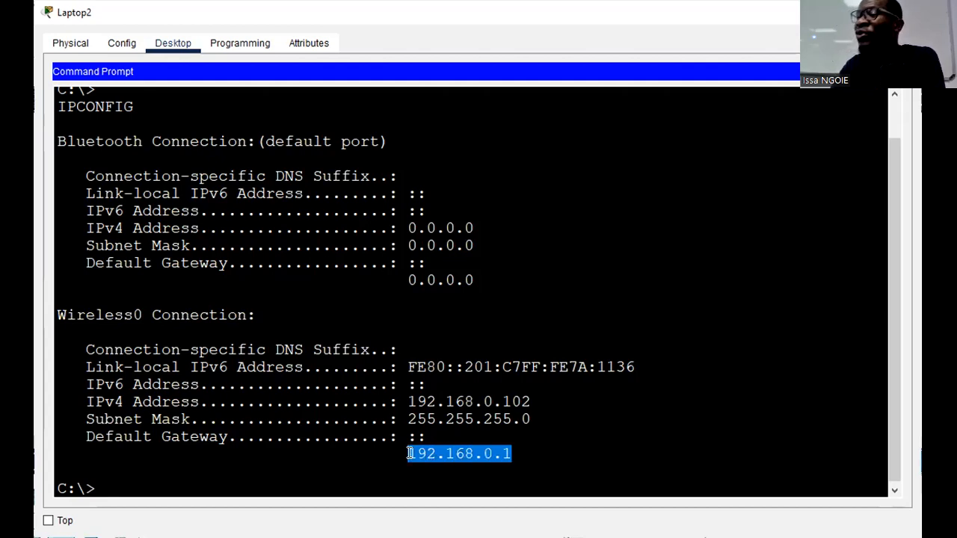
left_click(536, 449)
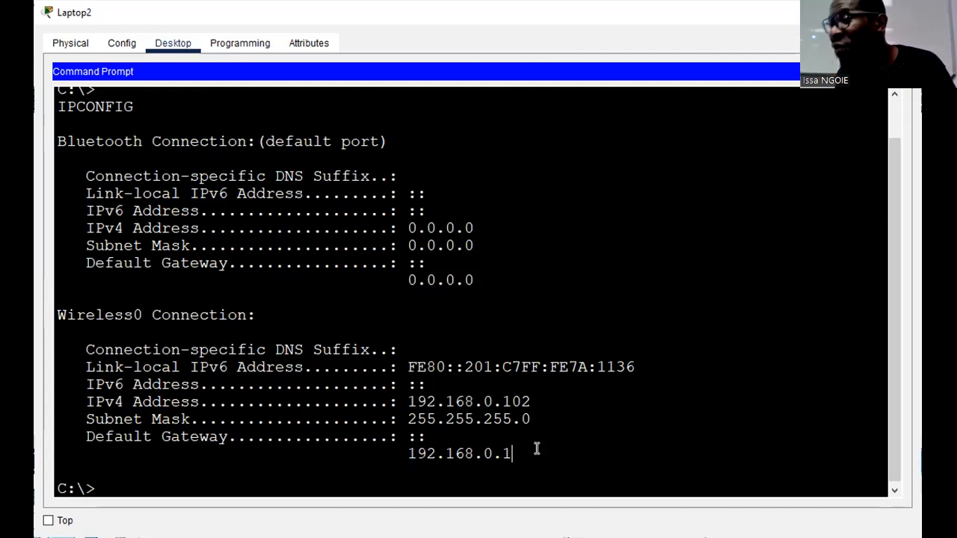
- Copy the Wireless0 connection's default gateway address and close the Command Prompt
left_click_drag(526, 451, 411, 454)
right_click(410, 455)
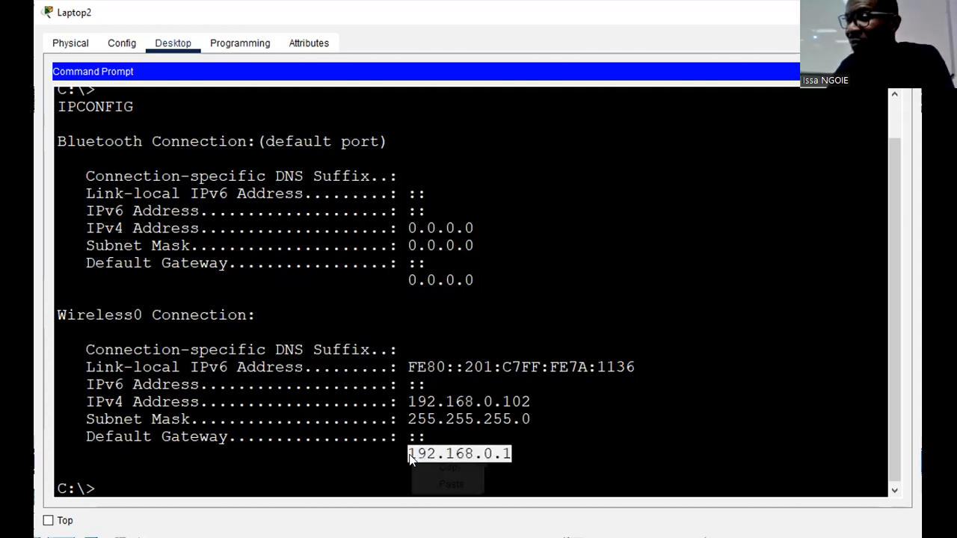
left_click(433, 462)
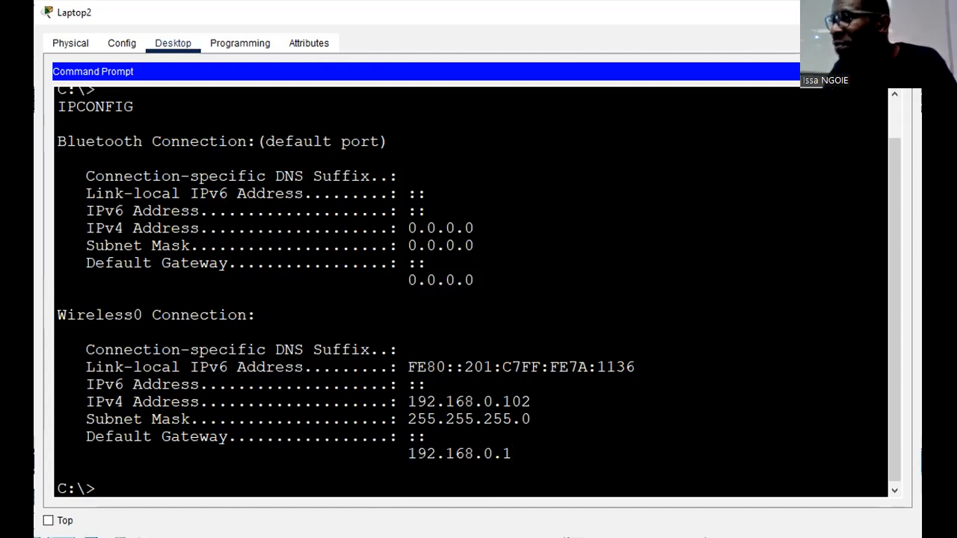
left_click(894, 72)
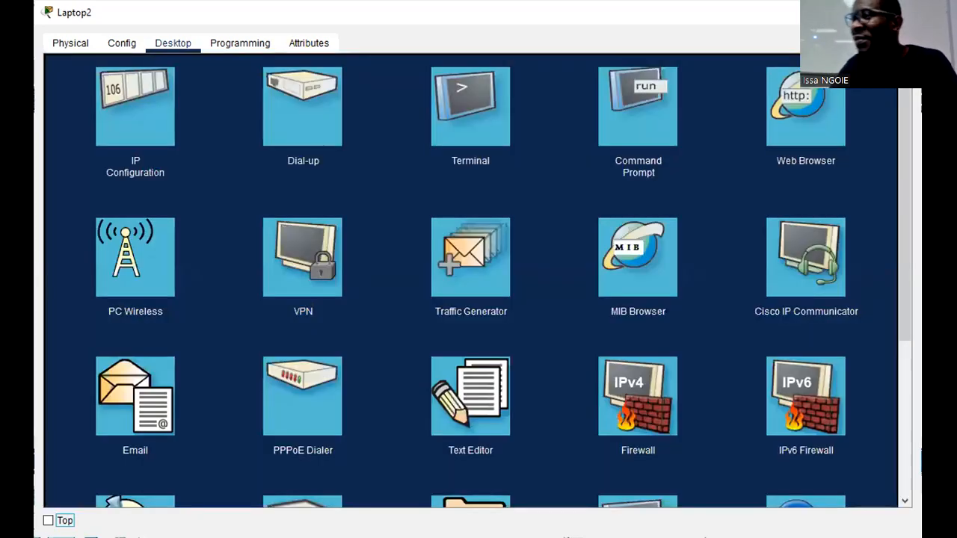
- Open Laptop2's Web Browser and go to the router's address, 192.168.0.1
left_click(783, 124)
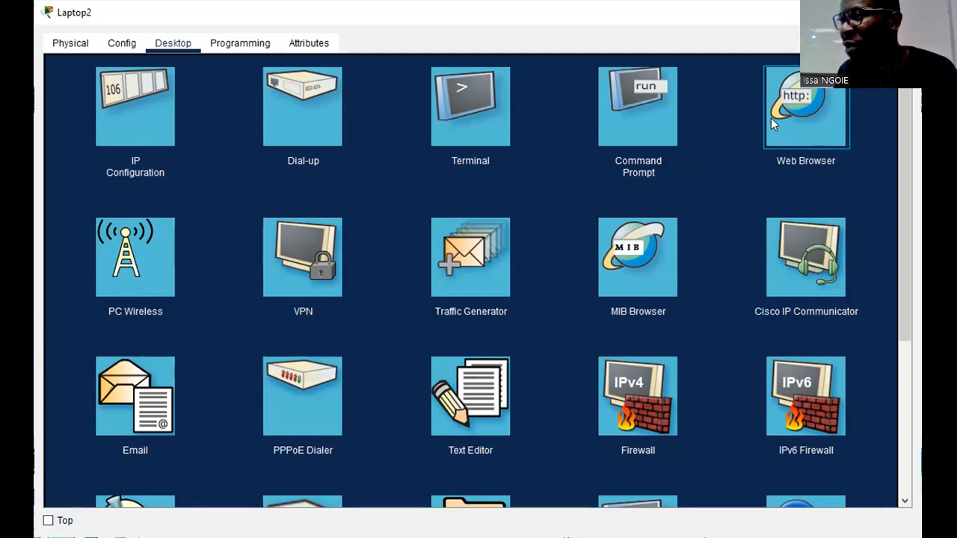
left_click(771, 118)
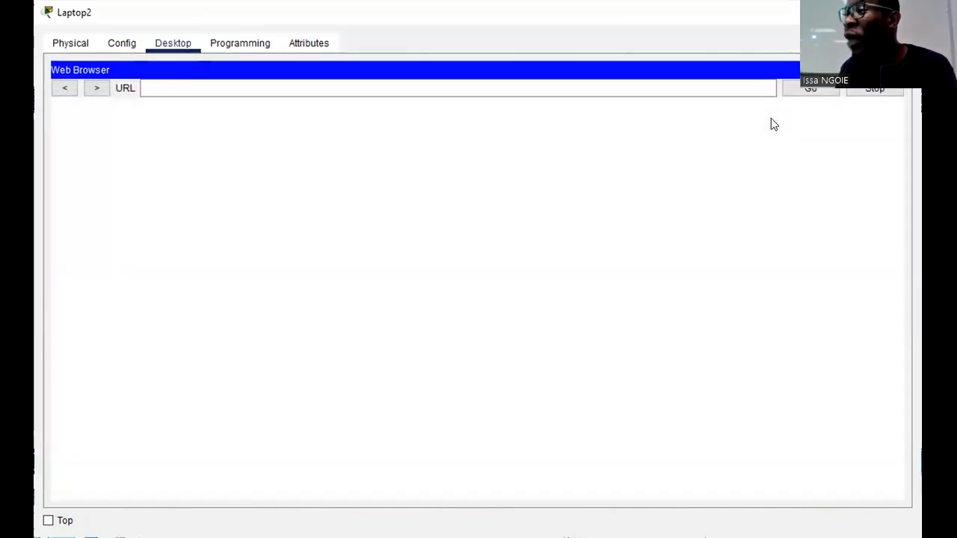
left_click(283, 86)
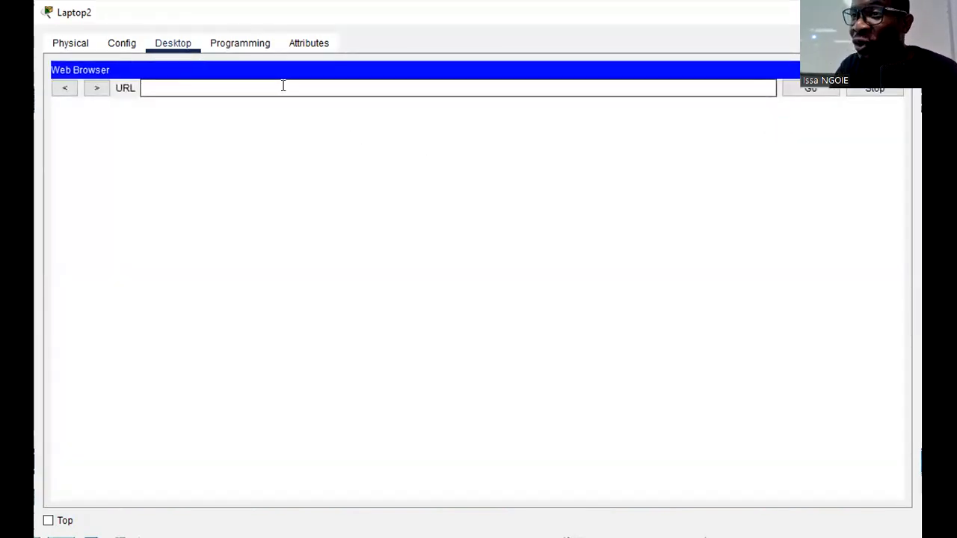
type("192.168.0.1")
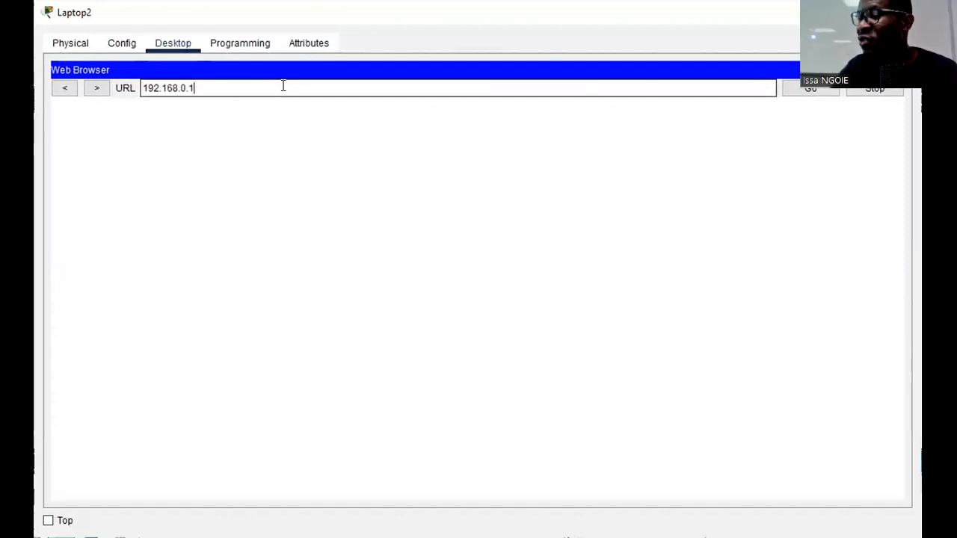
key("Return")
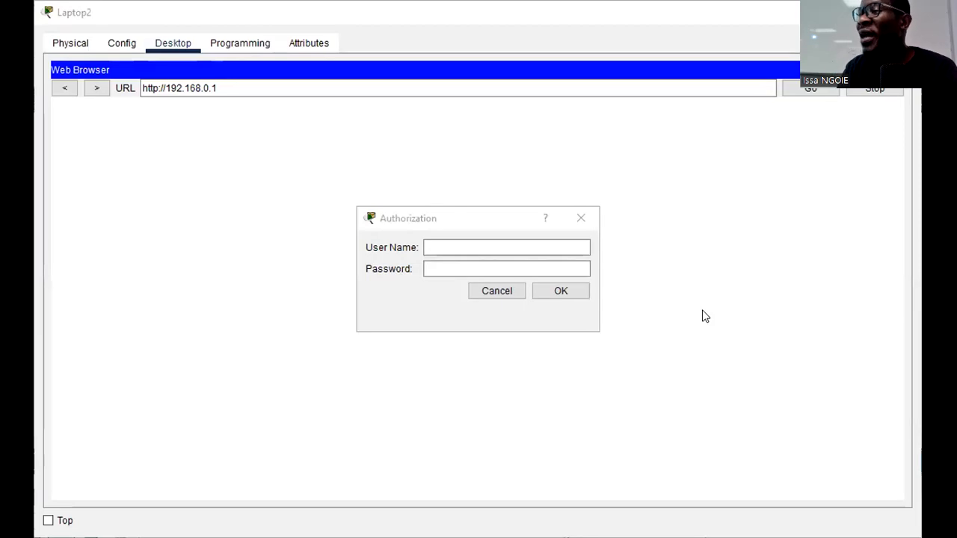
- Try to log in to the router with the user name ADMIN in capitals and the account password
left_click(429, 244)
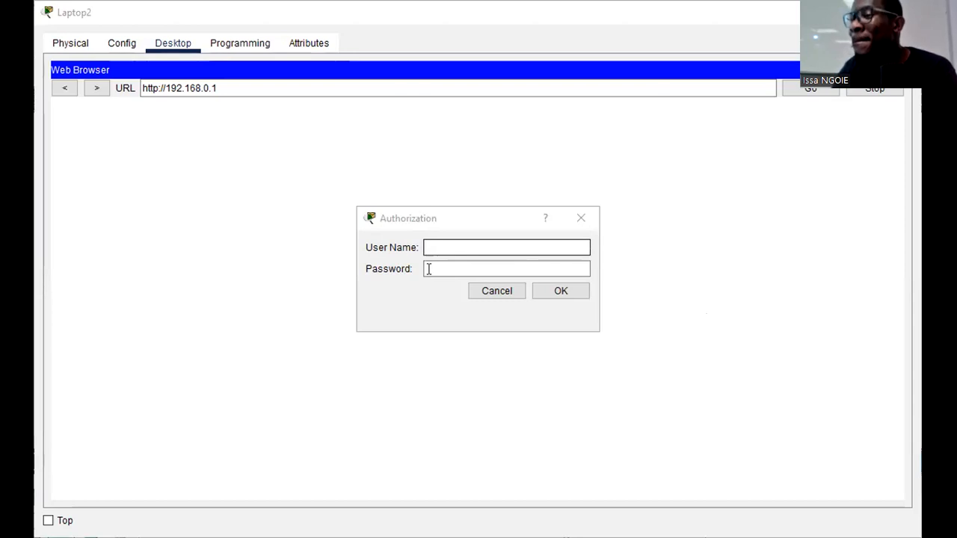
left_click(429, 269)
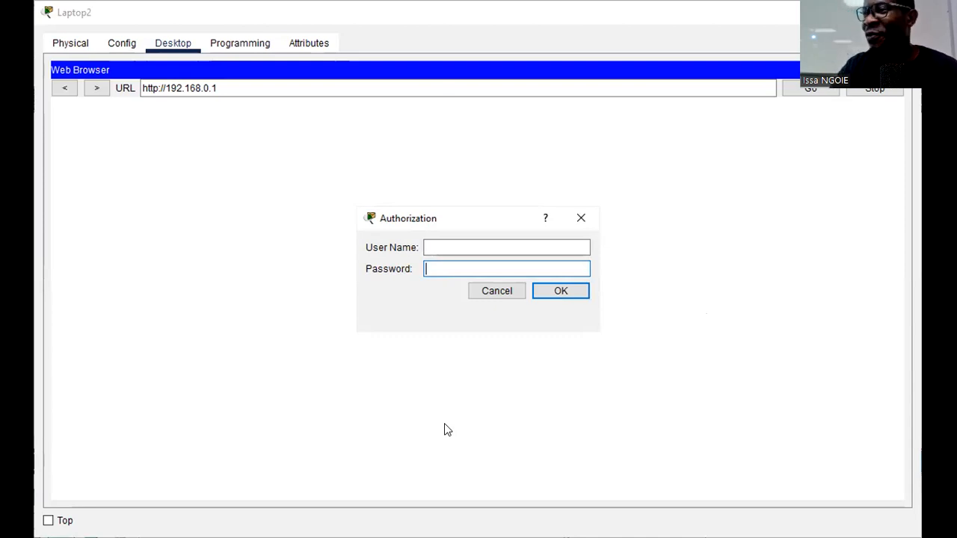
left_click(437, 248)
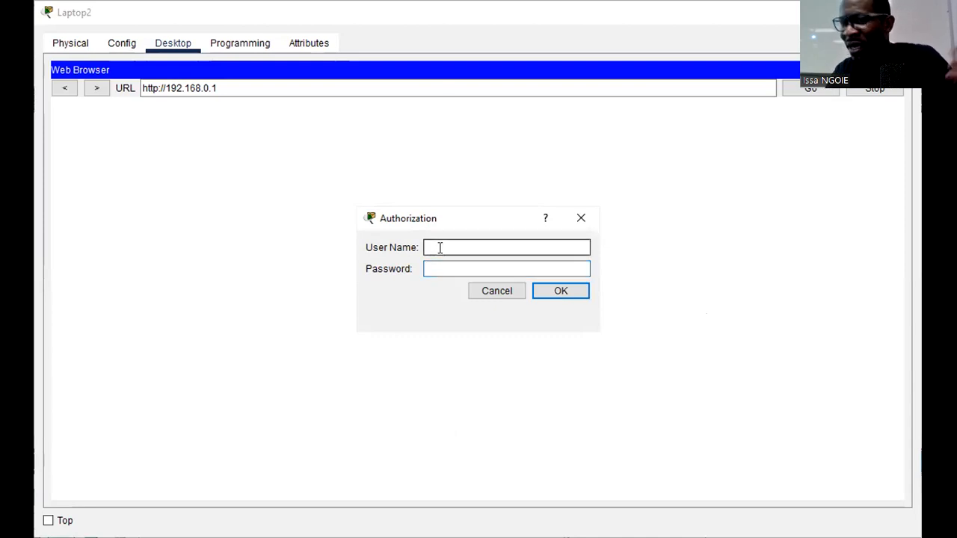
type("ADMIN")
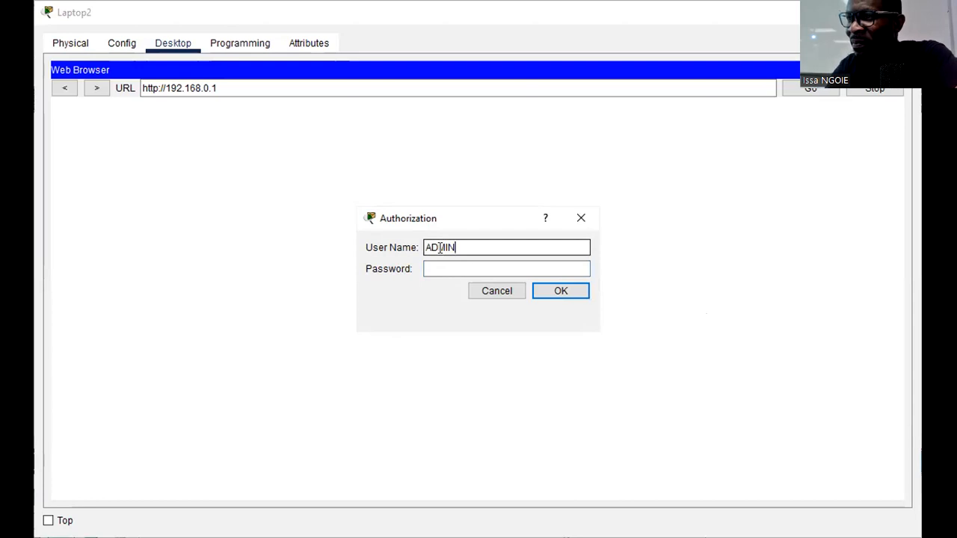
left_click(430, 268)
type("admin")
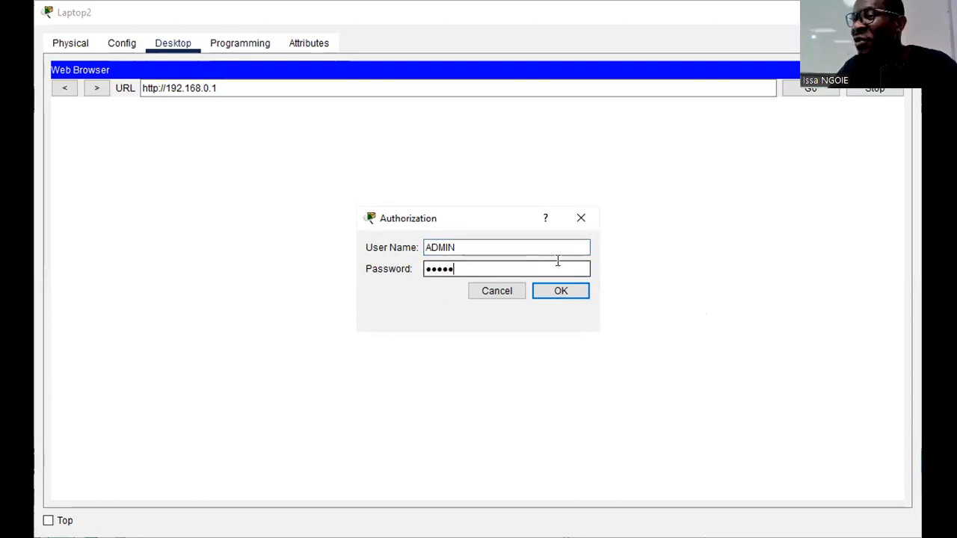
left_click(569, 292)
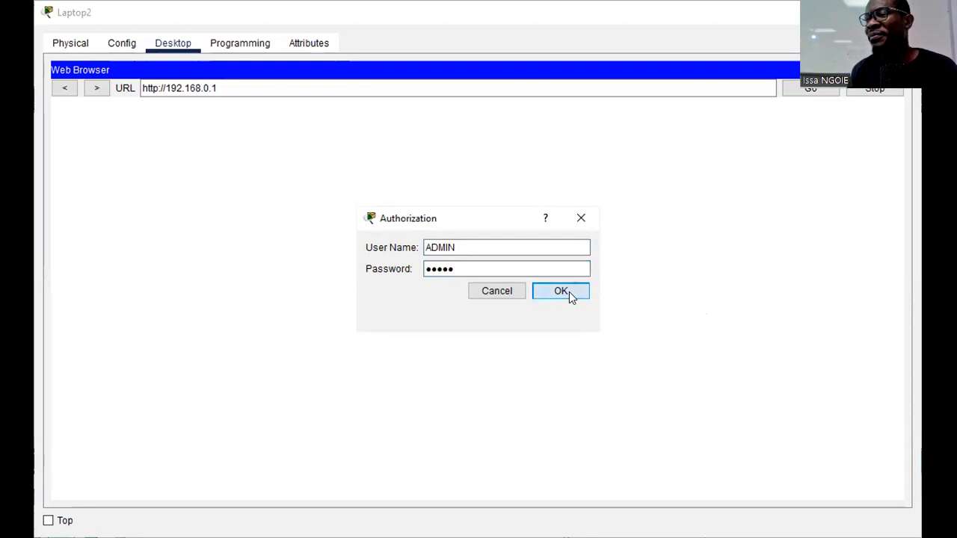
- Log in to the router with the user name admin in lowercase and the account password
type("admin")
key("Tab")
type("admin")
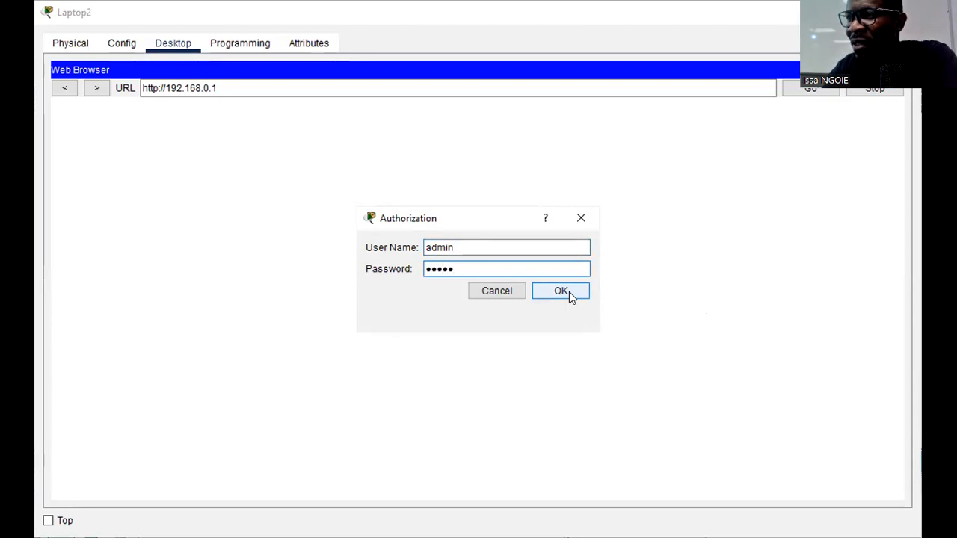
left_click(569, 291)
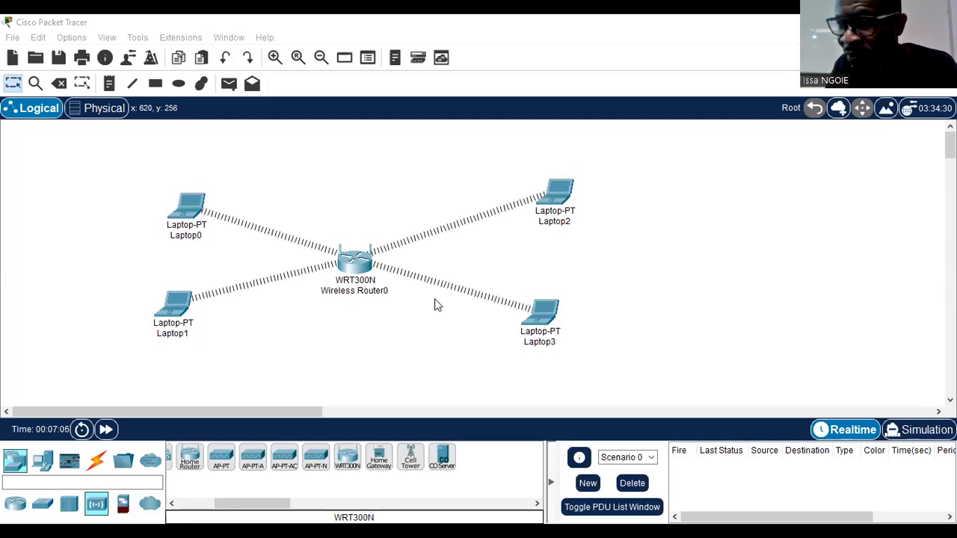
- Add a Smart Phone end device to the workspace below Wireless Router0
left_click_drag(224, 503, 166, 486)
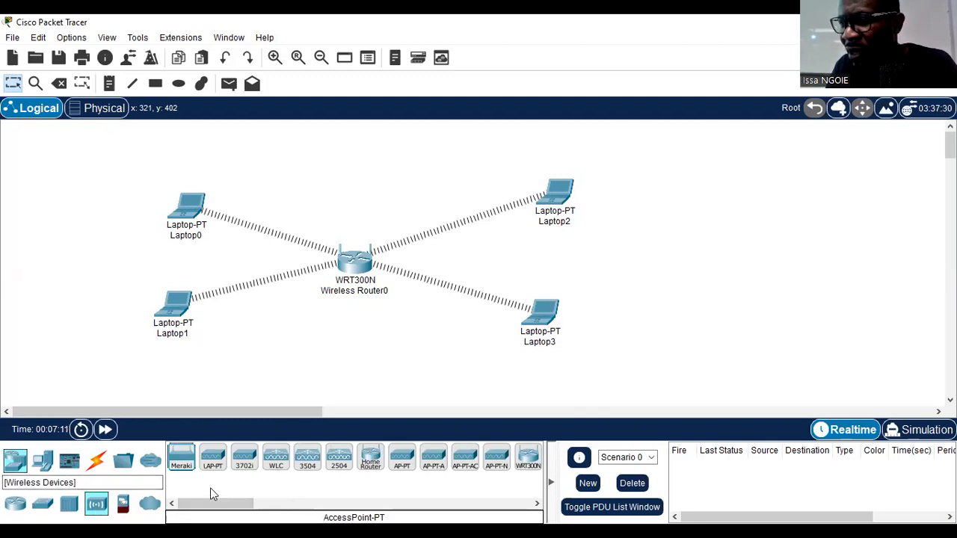
mouse_move(224, 507)
left_mouse_down()
mouse_move(239, 510)
mouse_move(225, 511)
left_mouse_up()
left_click(43, 463)
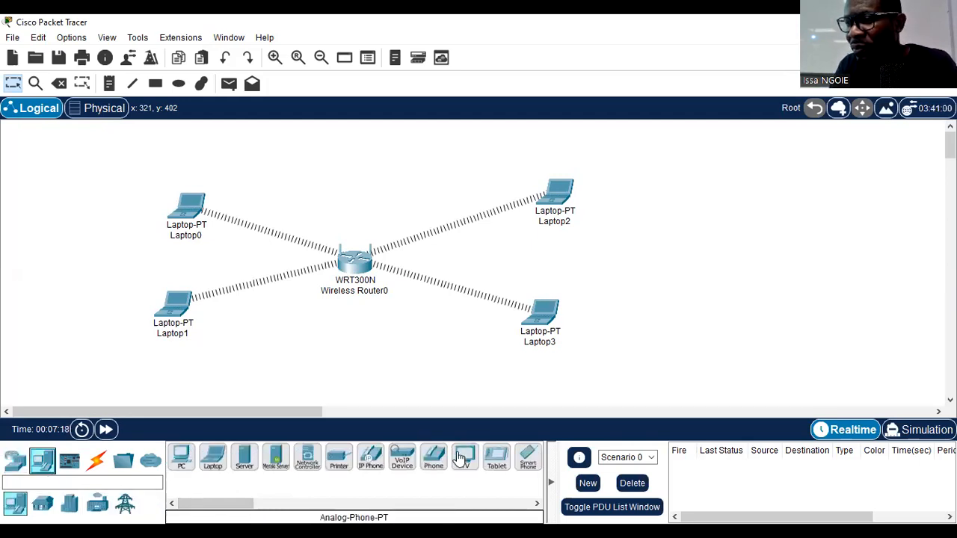
left_click(527, 456)
left_click(400, 351)
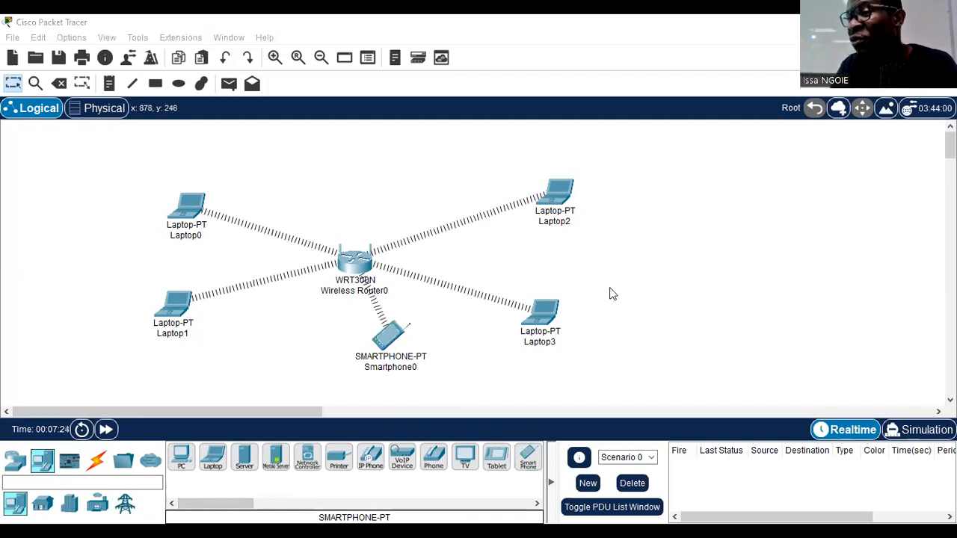
left_click(596, 209)
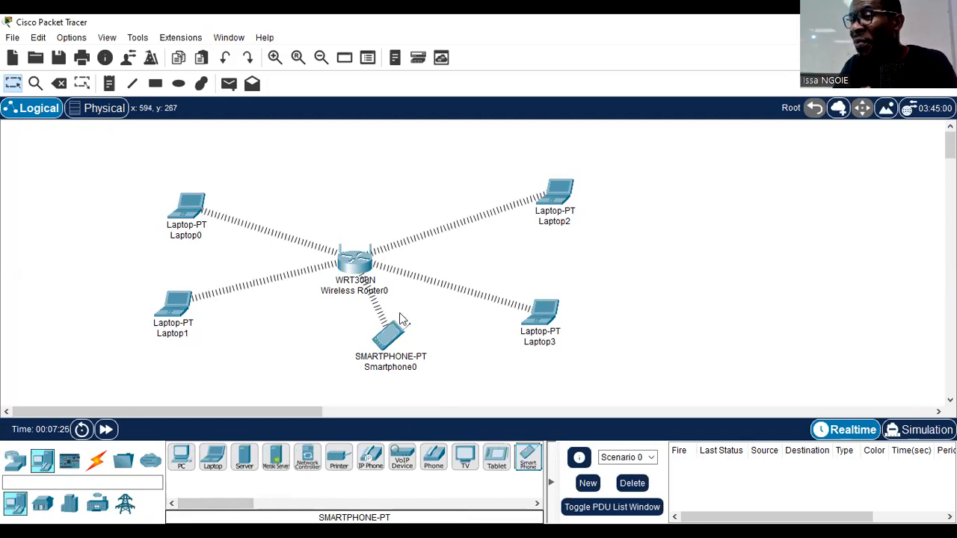
- Open Smartphone0's Web Browser and request the router's address, 192.168.0.1
left_click(395, 342)
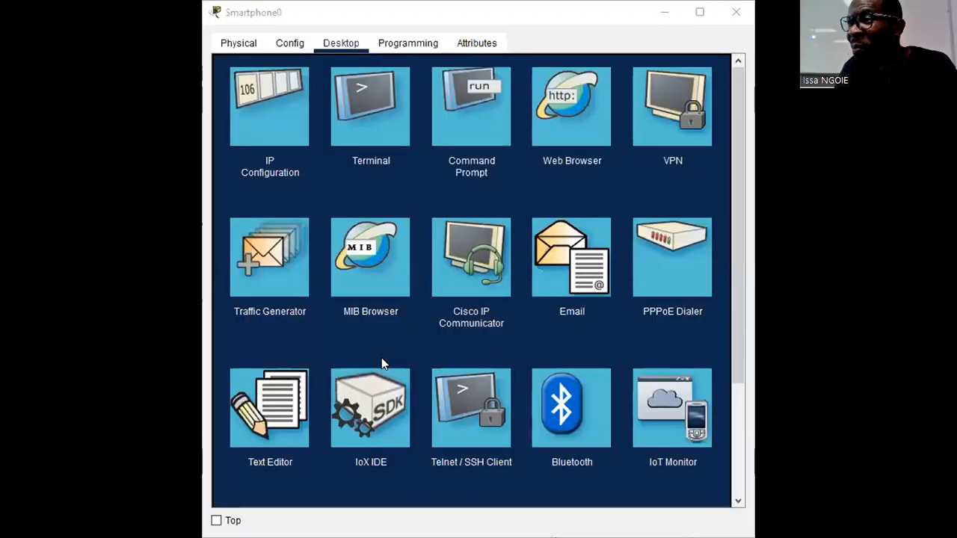
left_click(382, 358)
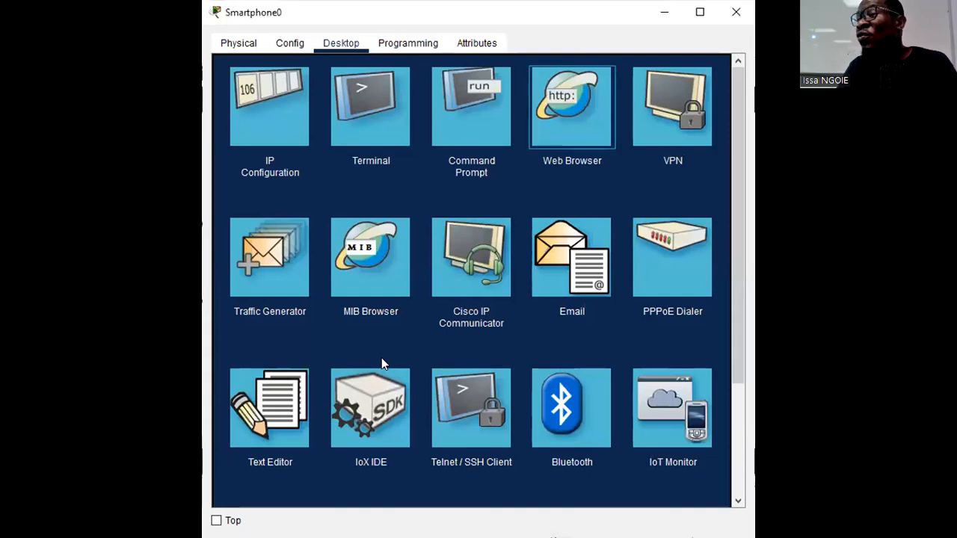
left_click(597, 114)
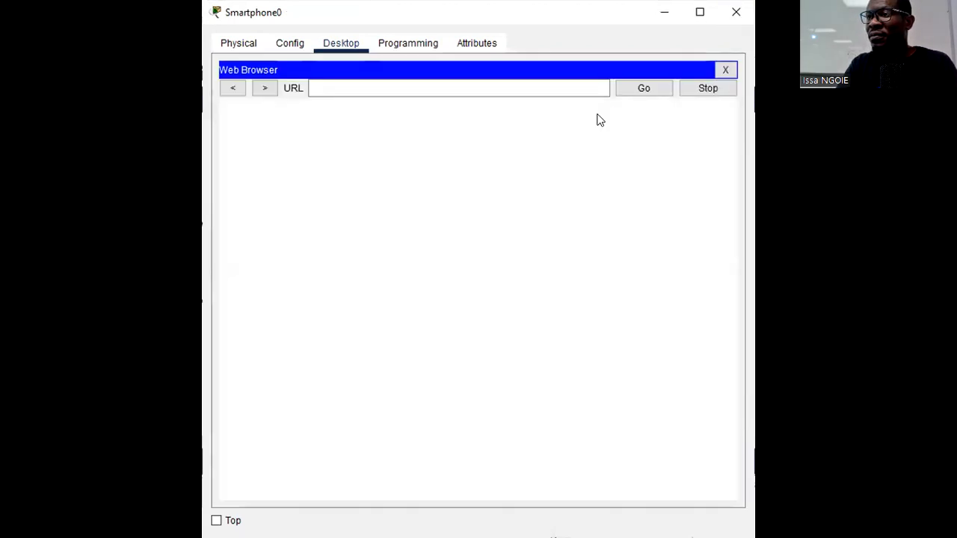
left_click(524, 86)
type("1")
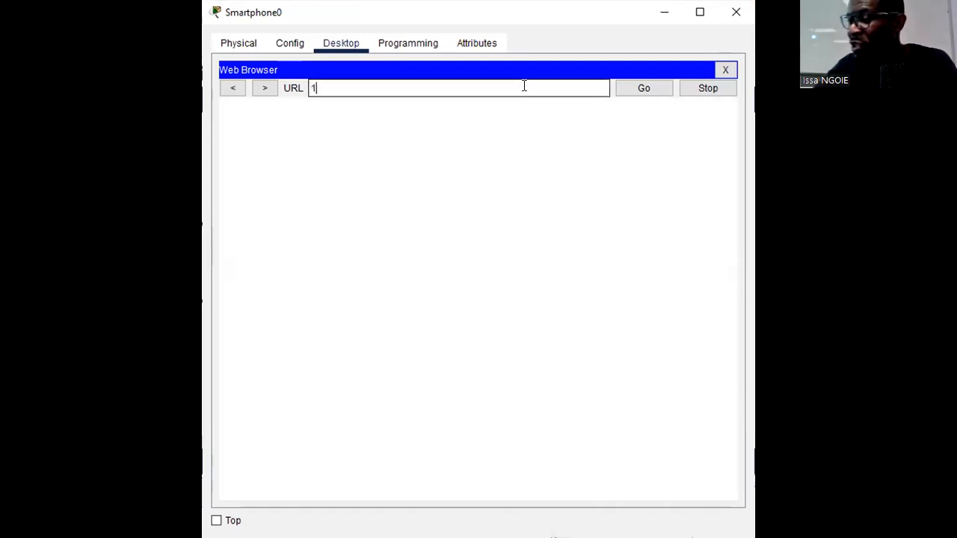
type("92.168")
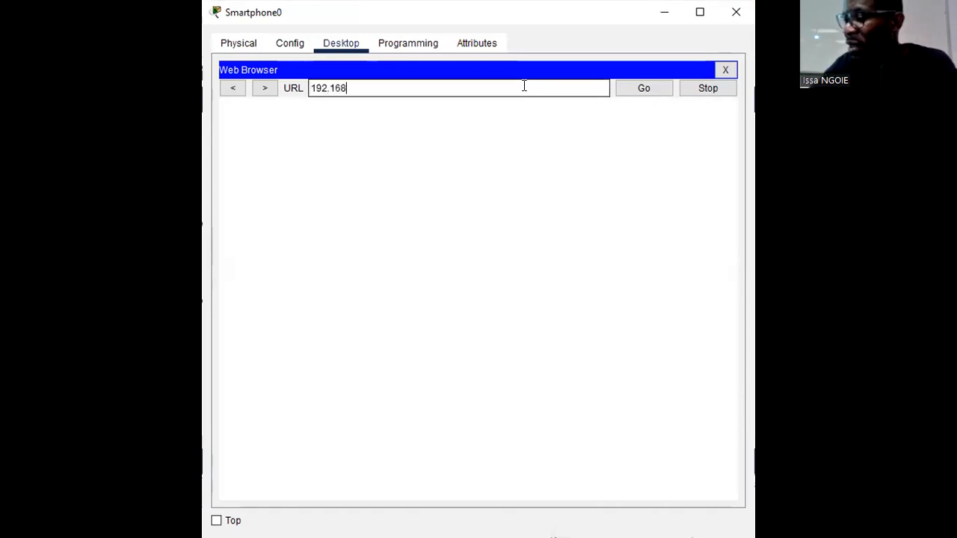
type(".0.1")
key("Return")
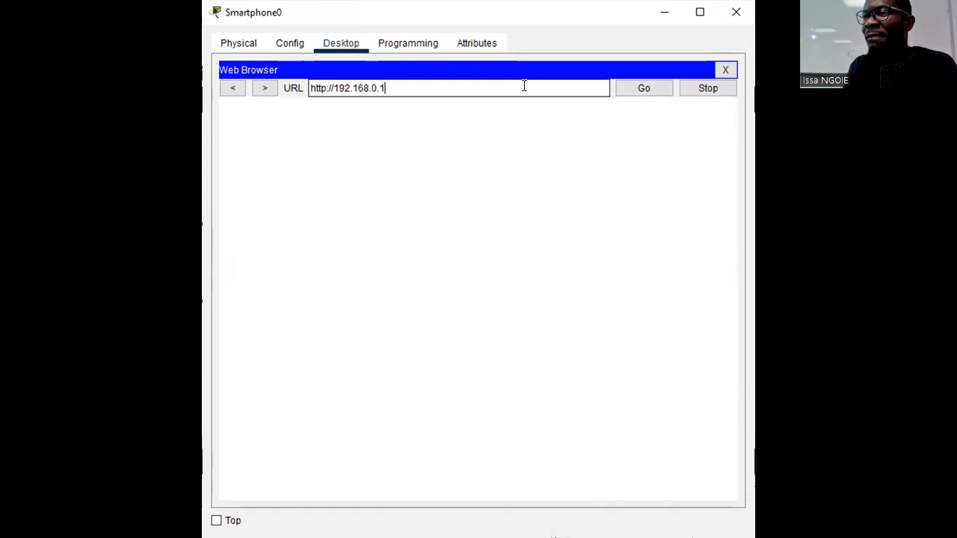
left_click(647, 87)
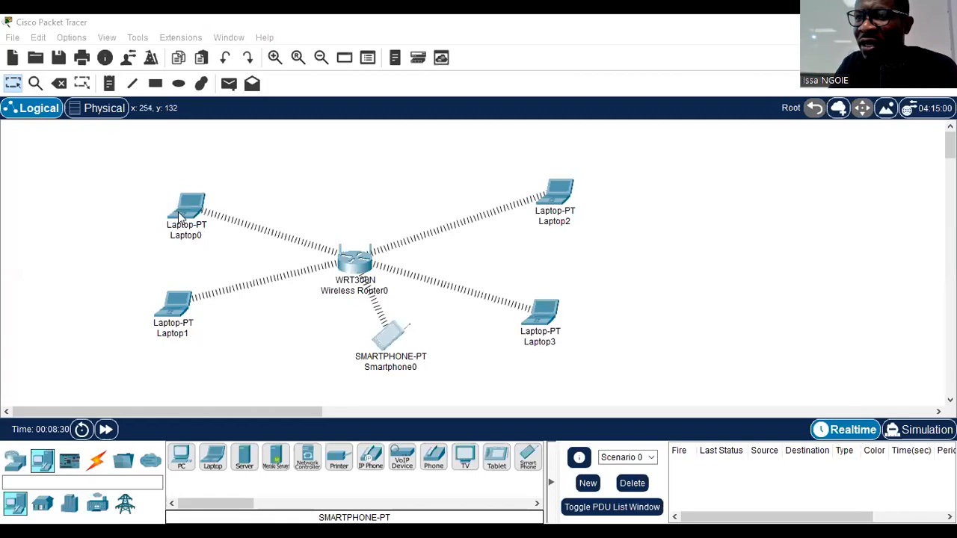
- Open Laptop0's Web Browser and go to the router's address, 192.168.0.1
left_click(180, 212)
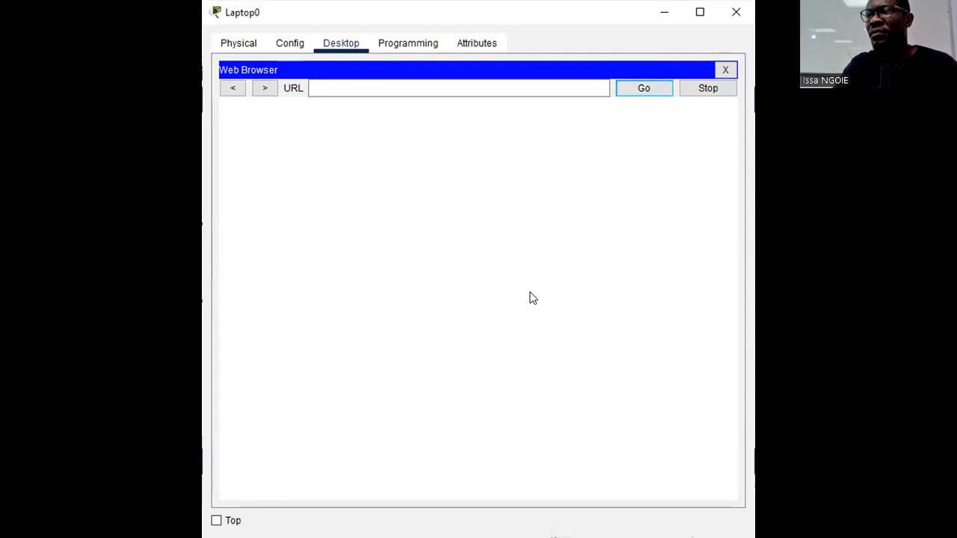
left_click(374, 84)
type("19")
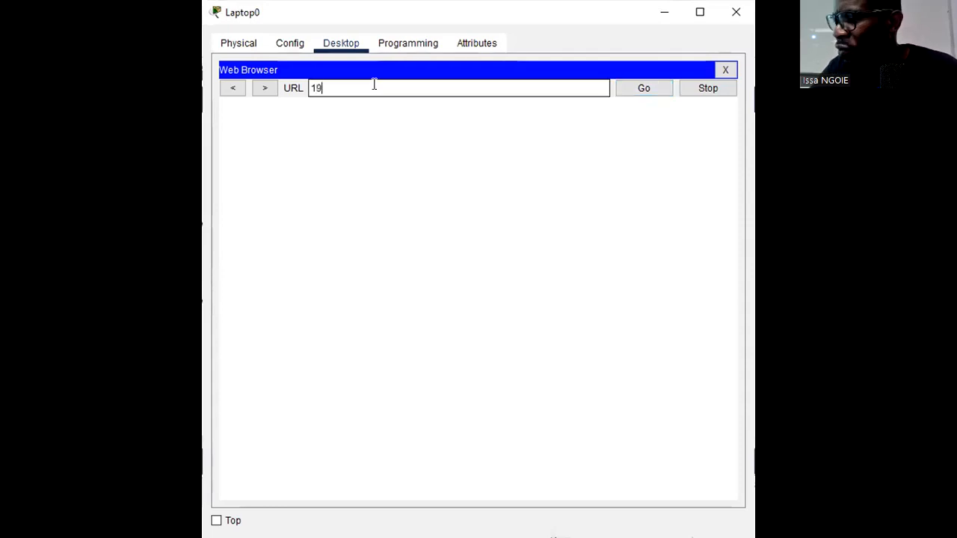
type("2.168.0.1")
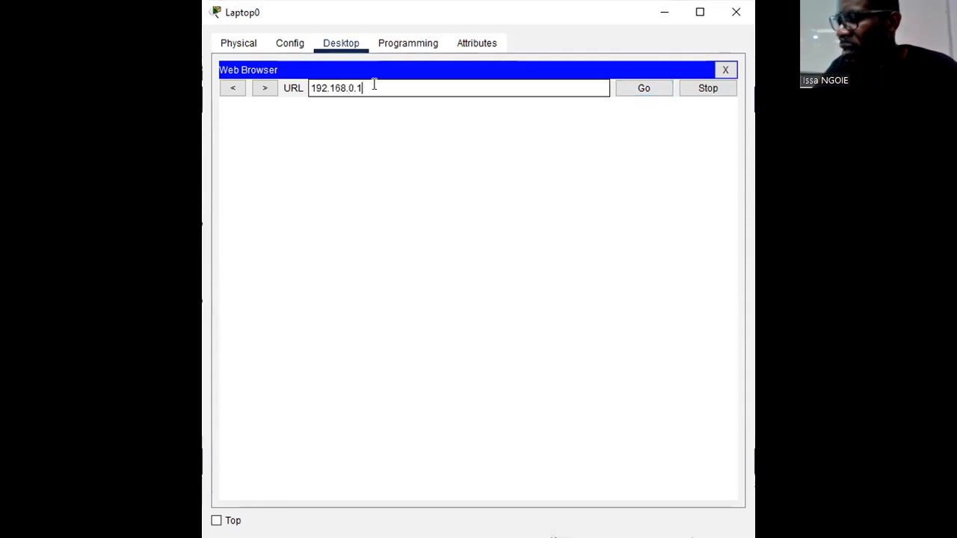
key("Return")
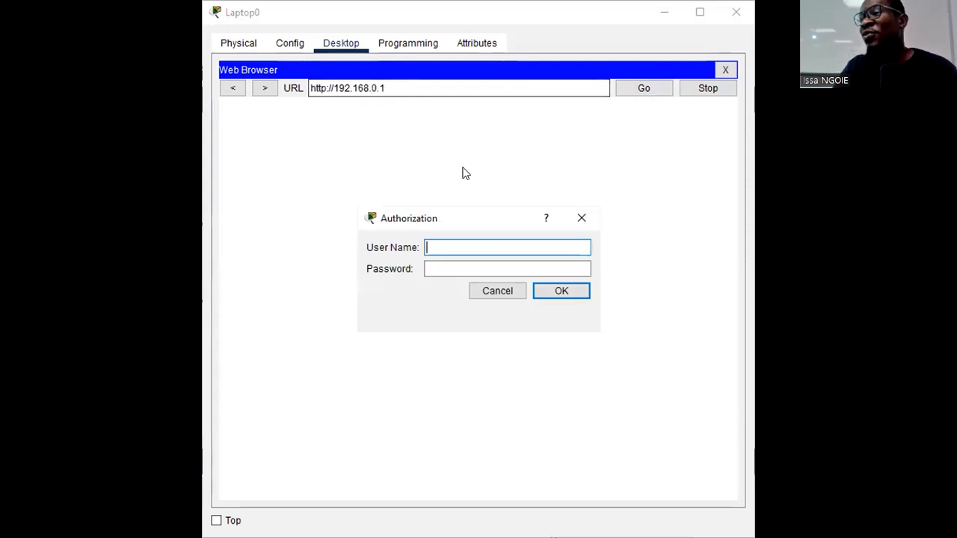
- Log in to the router with the user name admin and the account password, and maximize Laptop0's window
type("admin")
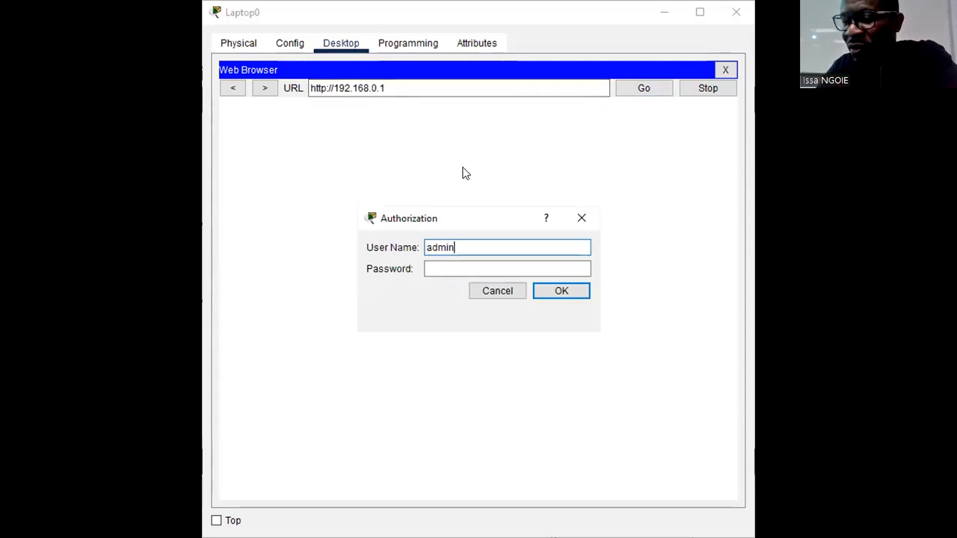
key("Tab")
type("admin")
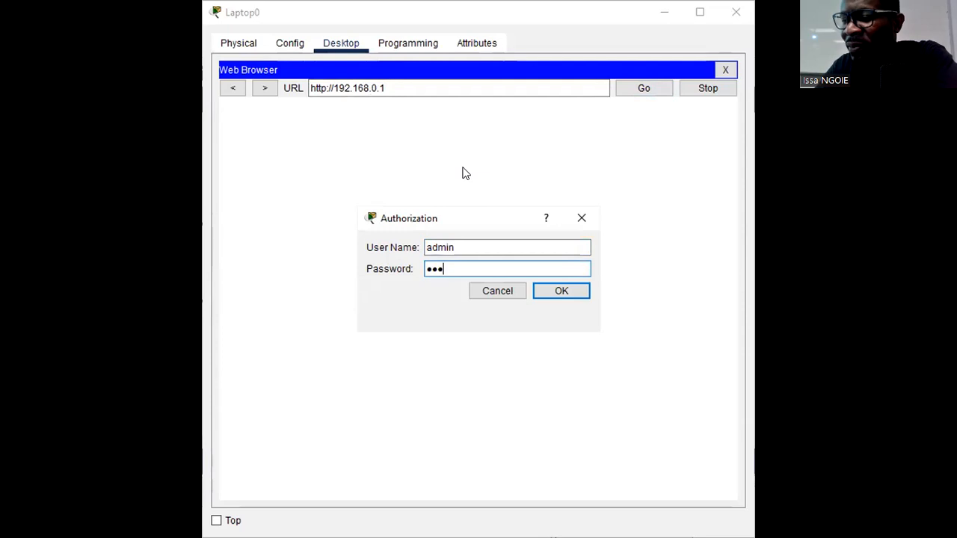
key("Return")
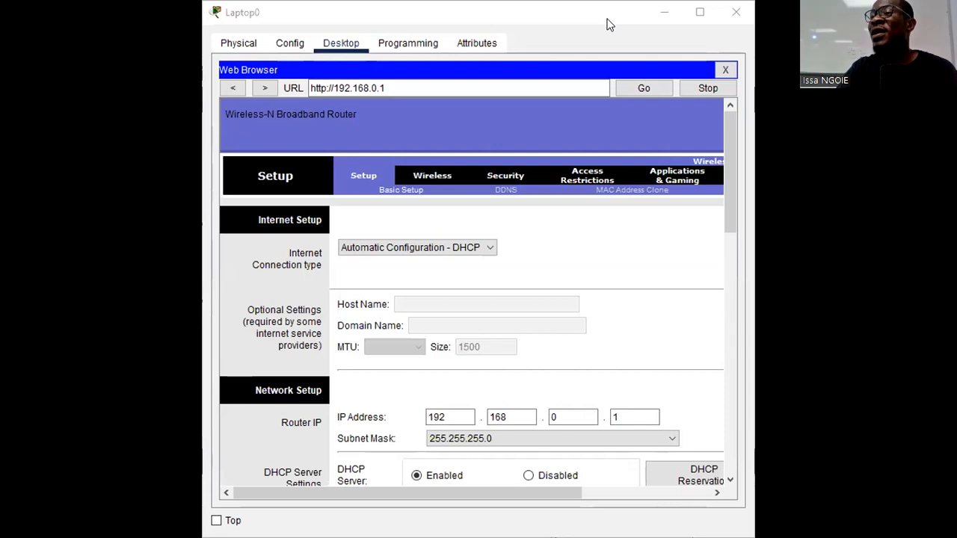
double_click(607, 21)
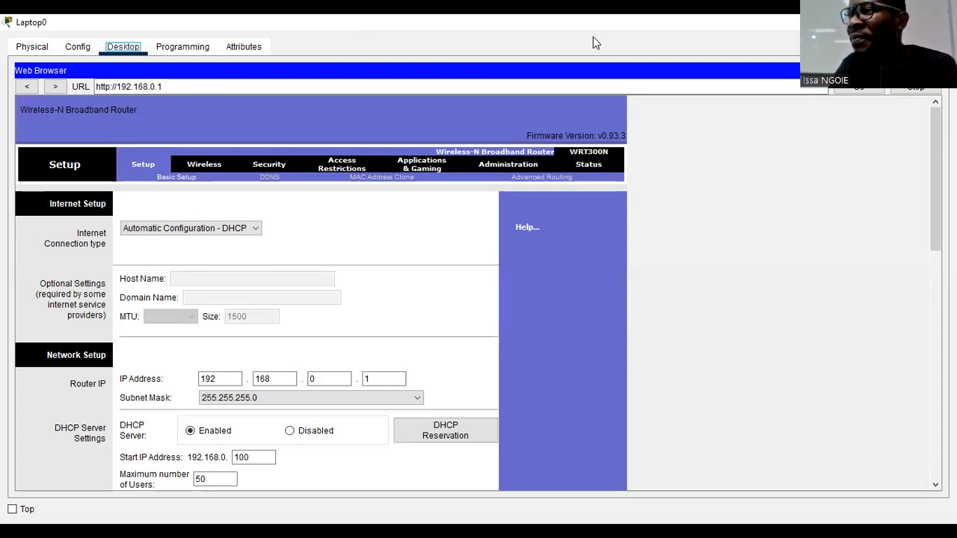
key("alt+Tab")
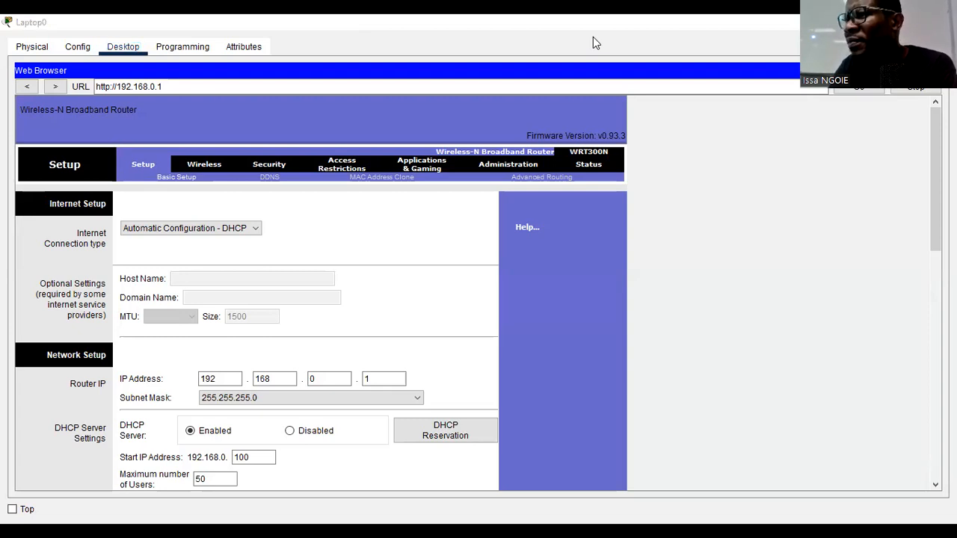